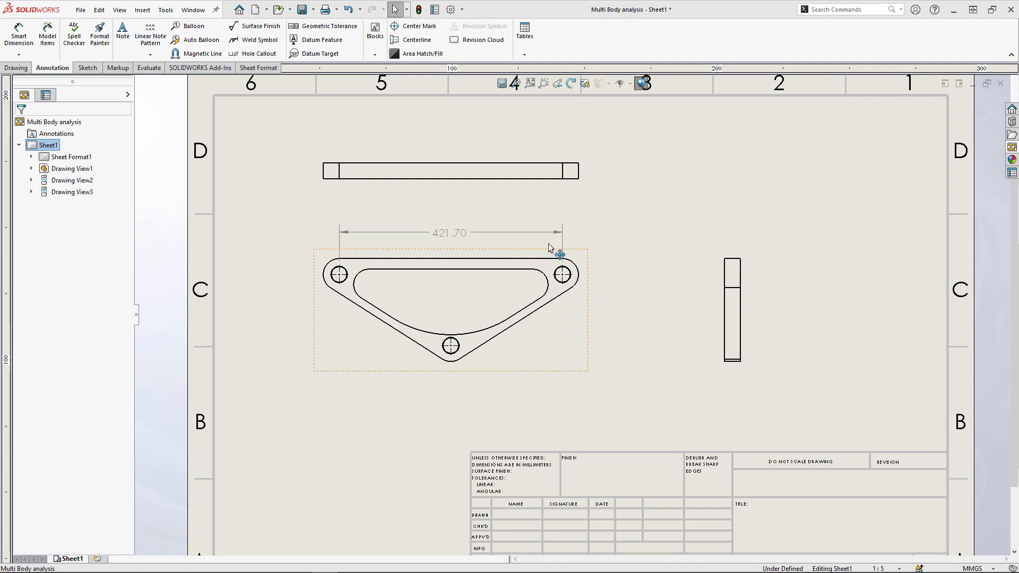
scroll(574, 269, "down", 3)
scroll(574, 268, "down", 3)
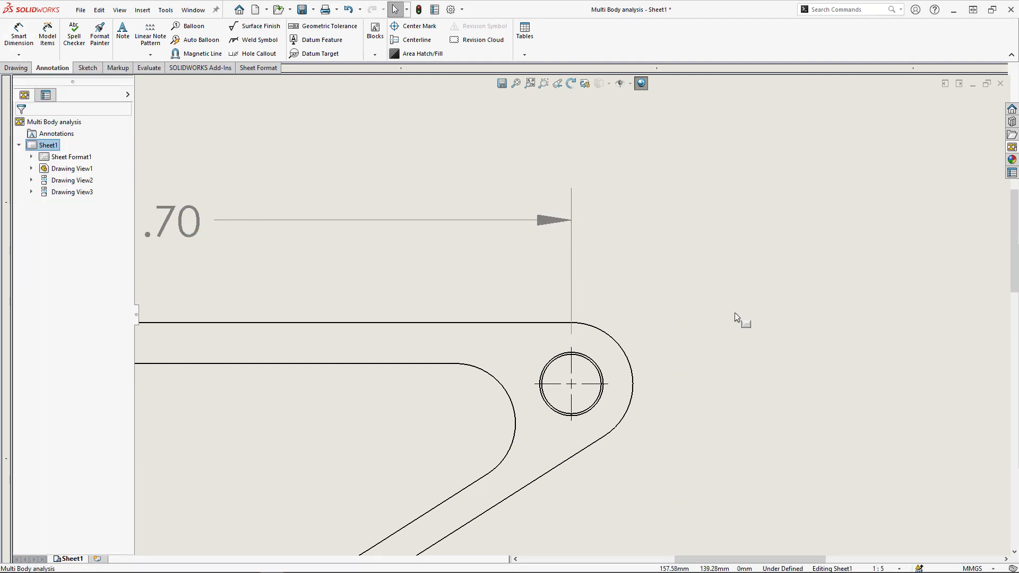
scroll(706, 335, "up", 4)
mouse_move(663, 339)
middle_mouse_down()
mouse_move(698, 294)
mouse_move(698, 270)
middle_mouse_up()
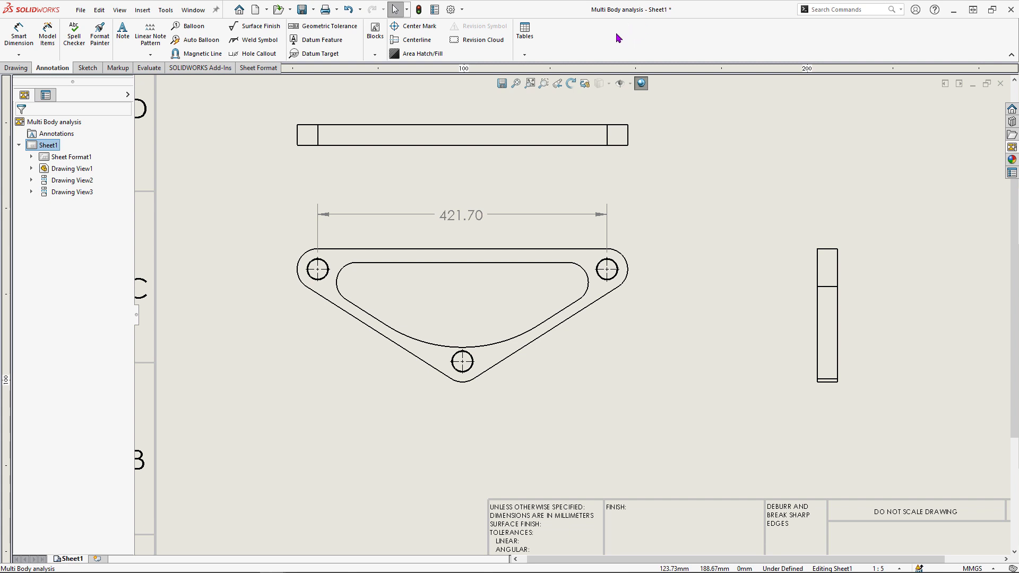
- Display the Layer toolbar and float it over the drawing sheet beside the front view
right_click(653, 40)
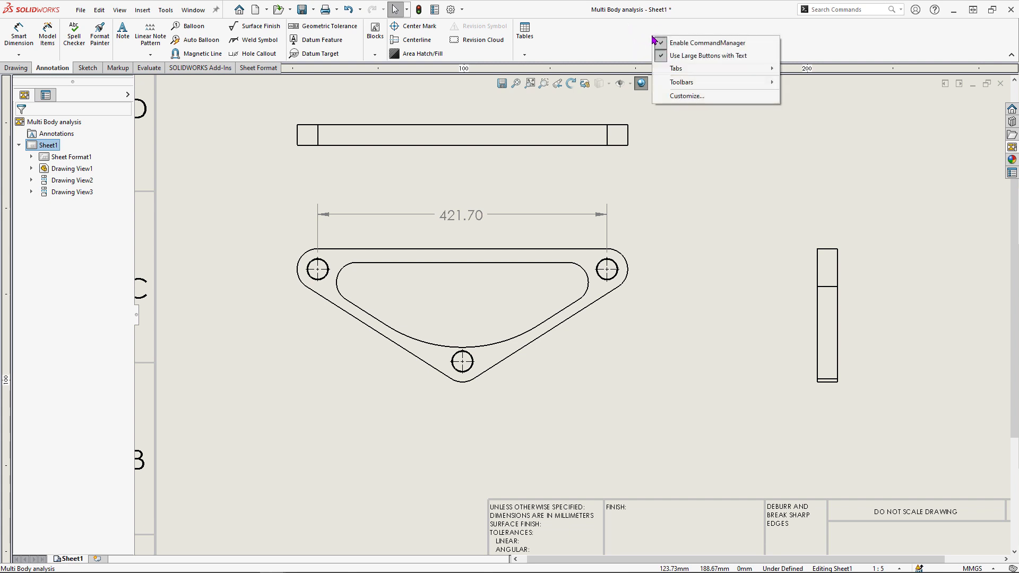
mouse_move(693, 70)
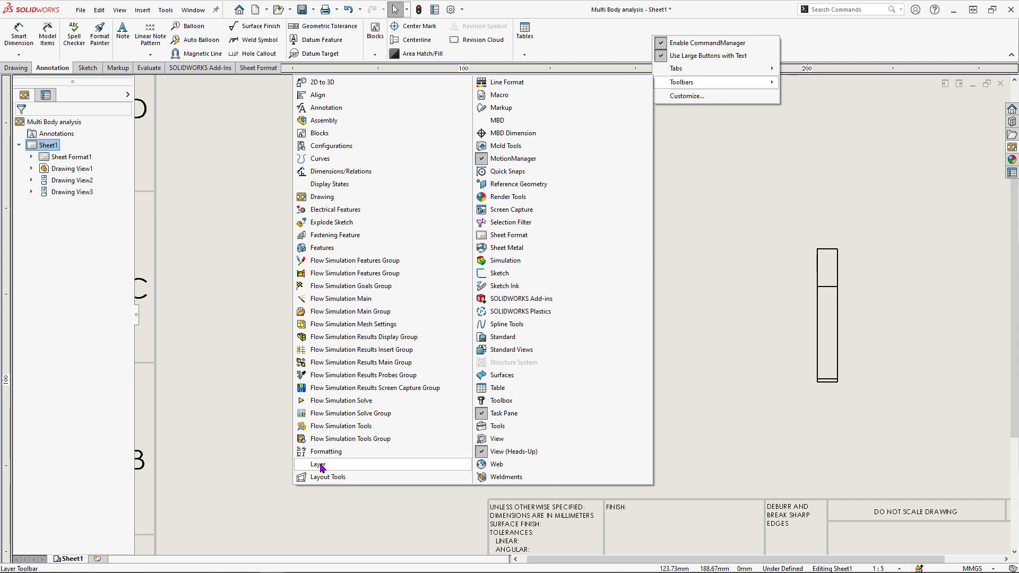
left_click(320, 466)
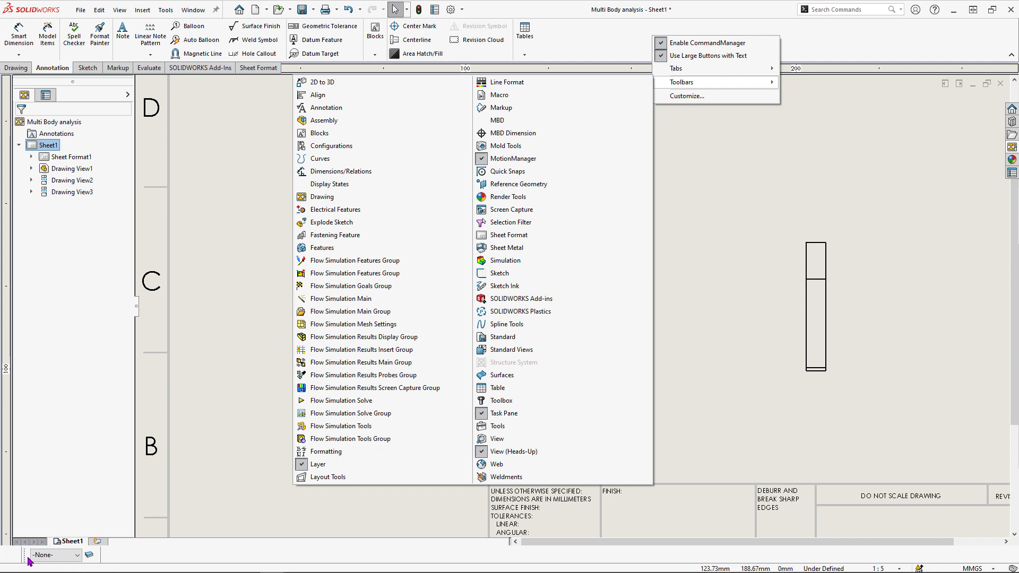
left_click_drag(23, 557, 184, 254)
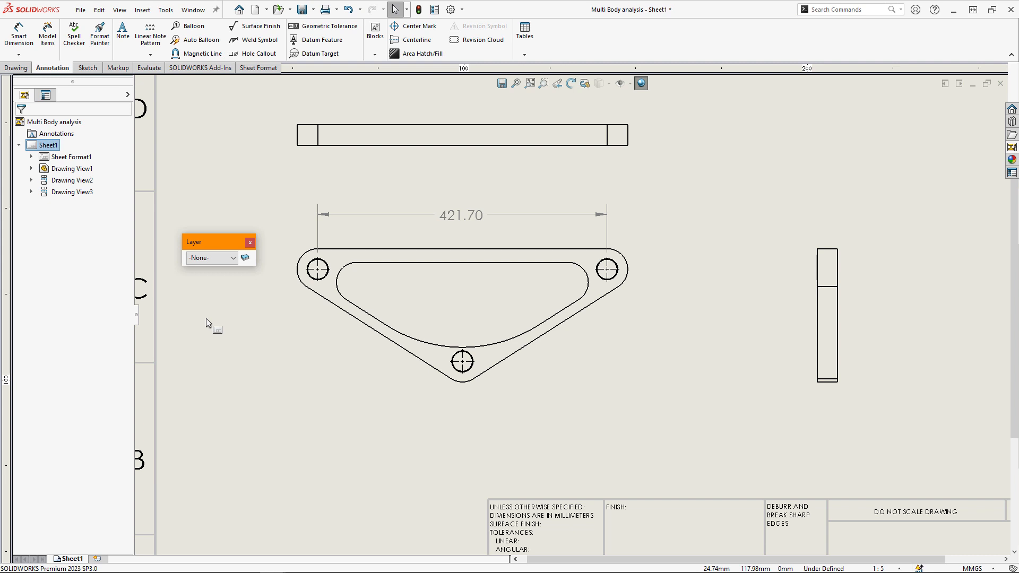
- Create a new drawing layer named DIMS, keeping its default colour, and accept the layer list
left_click(245, 259)
left_click_drag(368, 217, 337, 214)
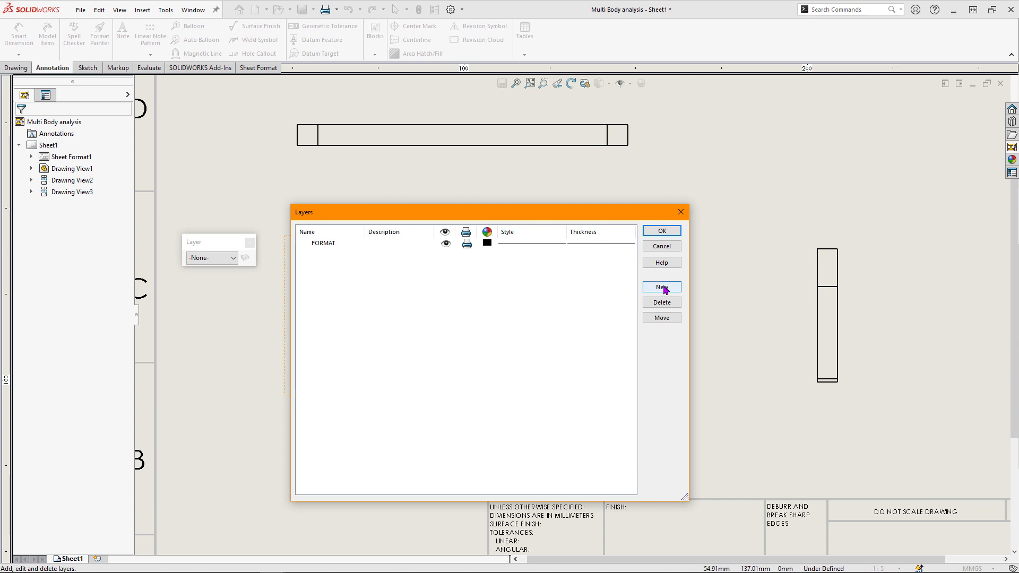
left_click(663, 288)
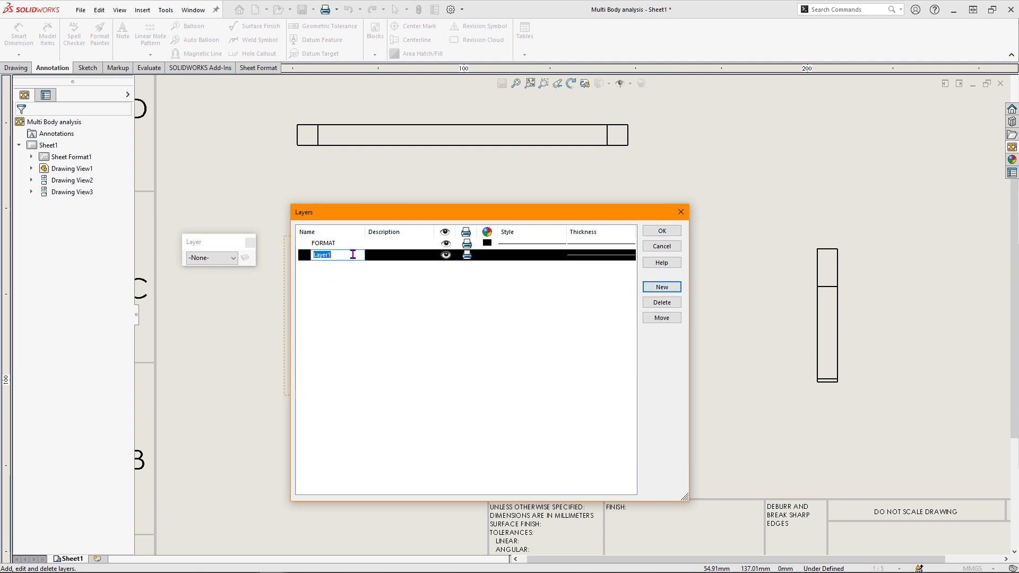
type("DIMS")
key("Return")
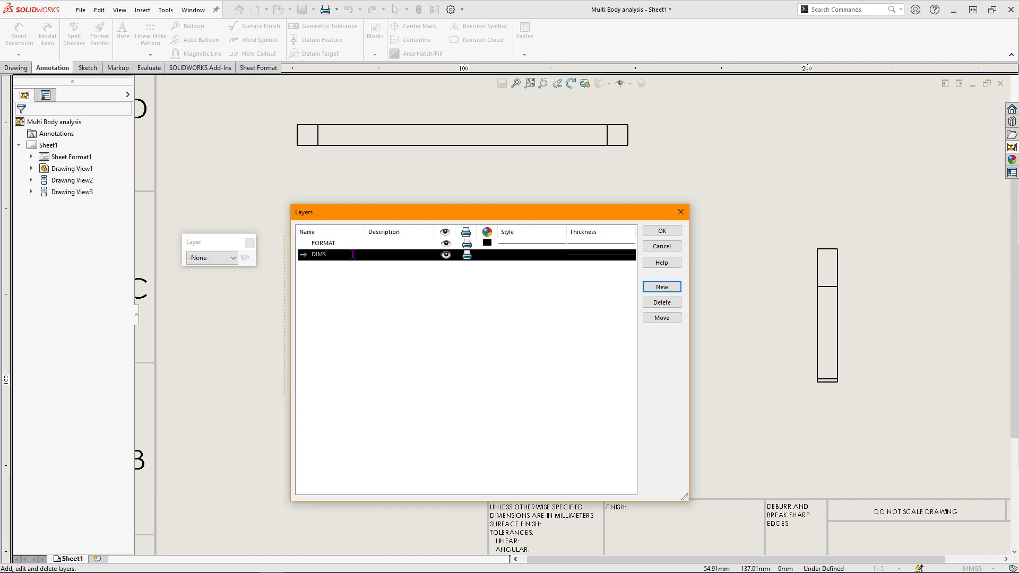
left_click(431, 337)
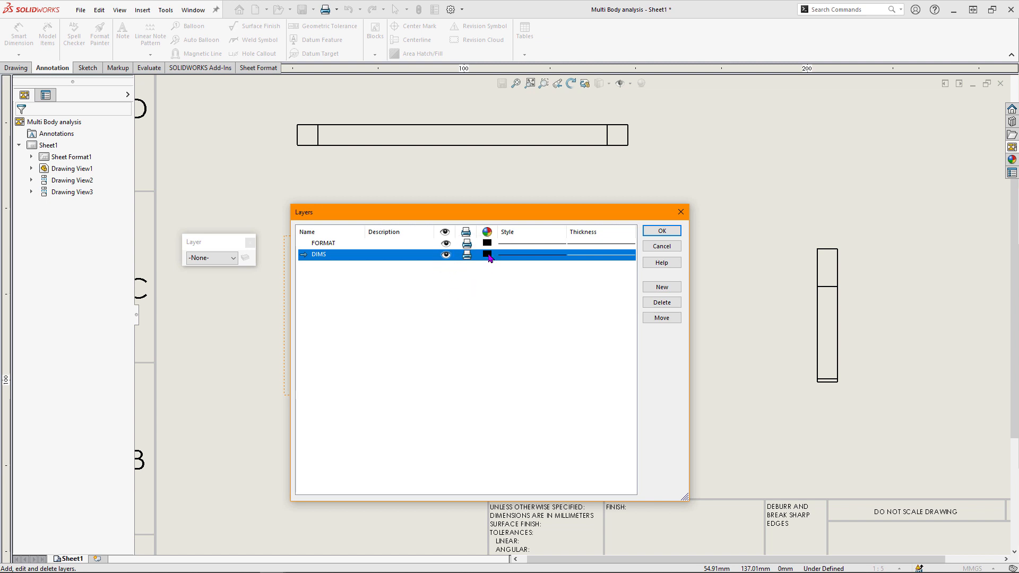
left_click(488, 256)
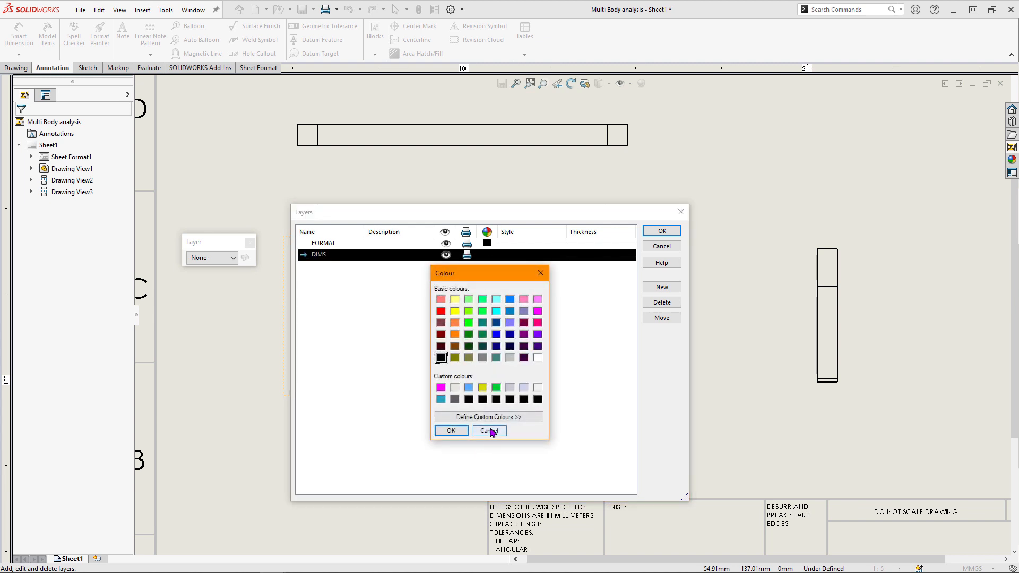
left_click(489, 431)
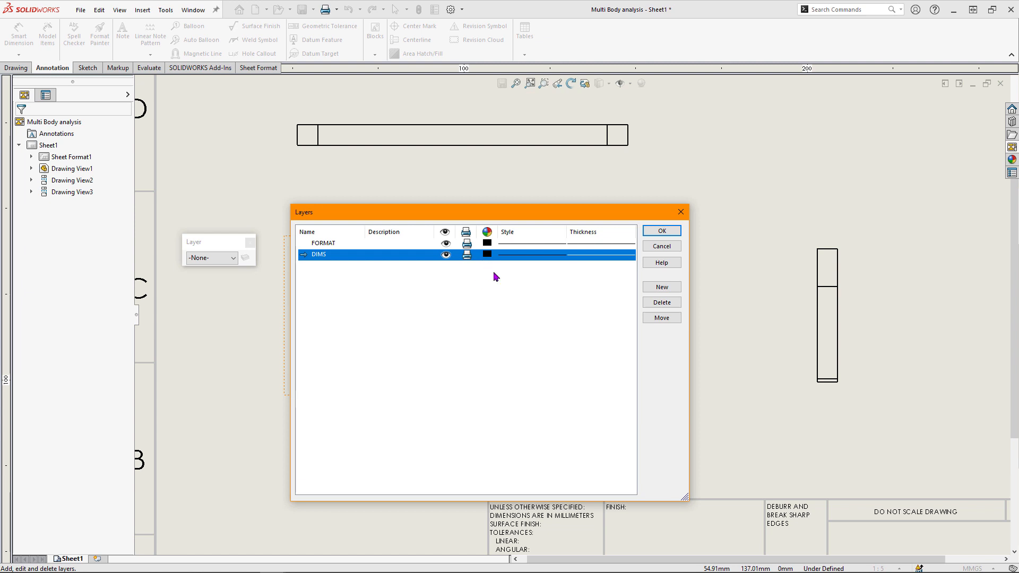
left_click(669, 231)
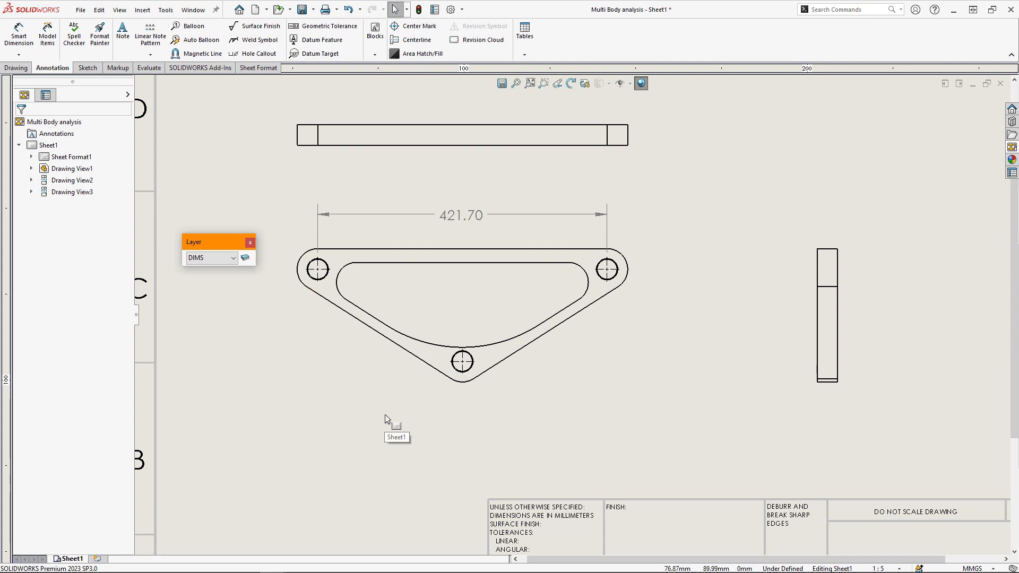
- Assign the horizontal dimension between the two upper holes to the DIMS layer
left_click(465, 221)
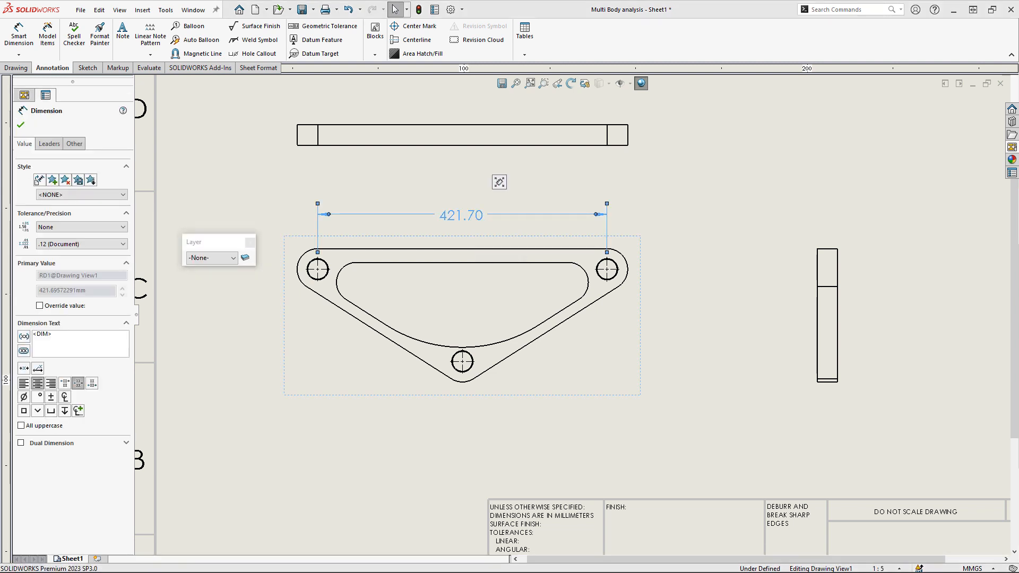
scroll(218, 262, "up", 1)
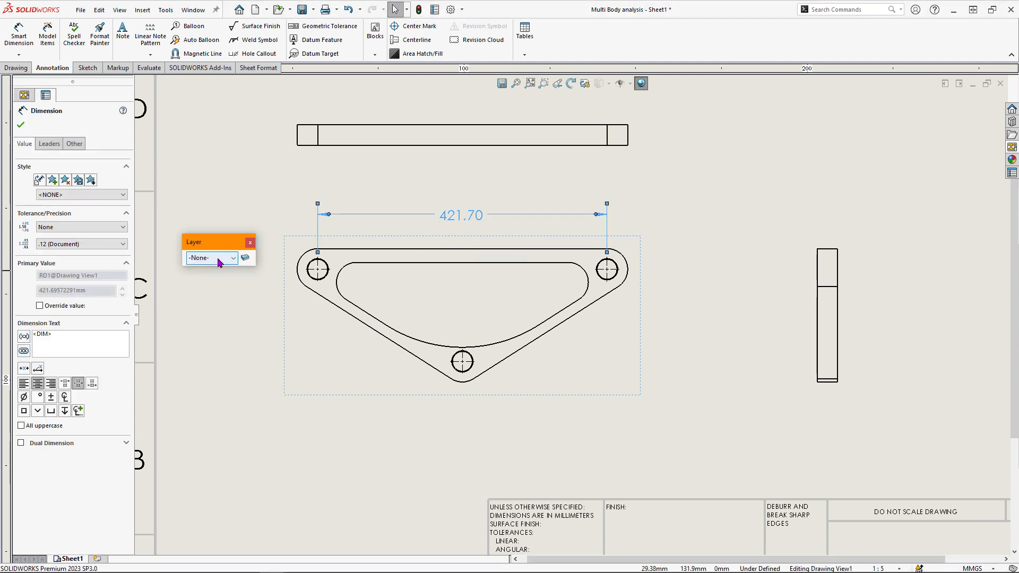
left_click(218, 258)
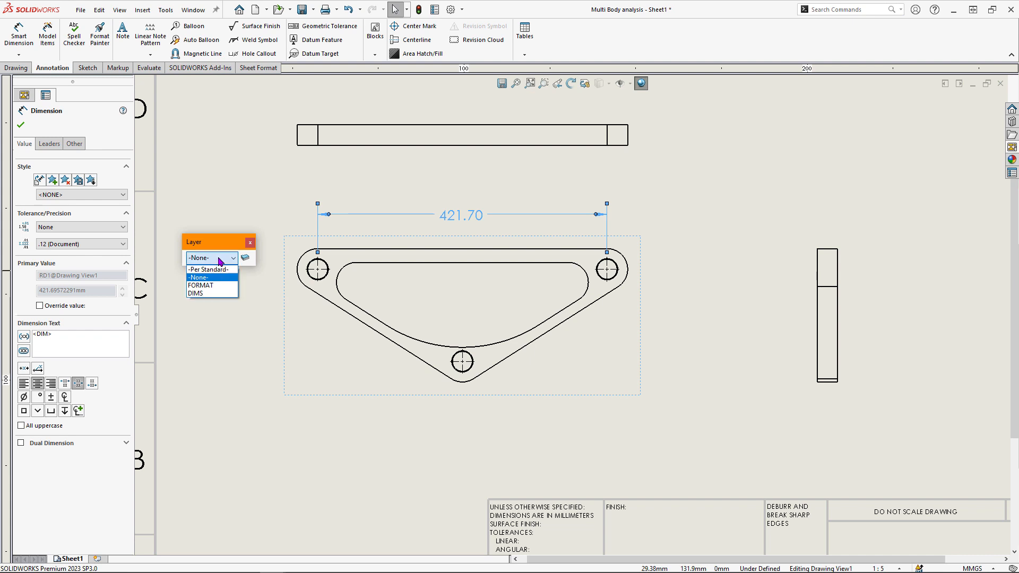
left_click(206, 294)
left_click(234, 326)
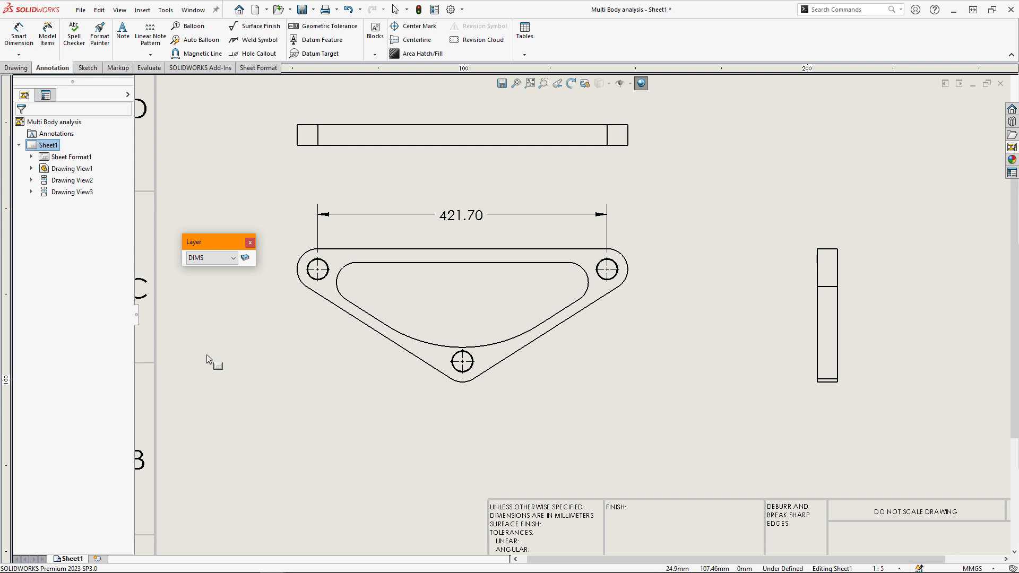
- Open the document properties and examine the layer setting for Angle dimensions
left_click(451, 10)
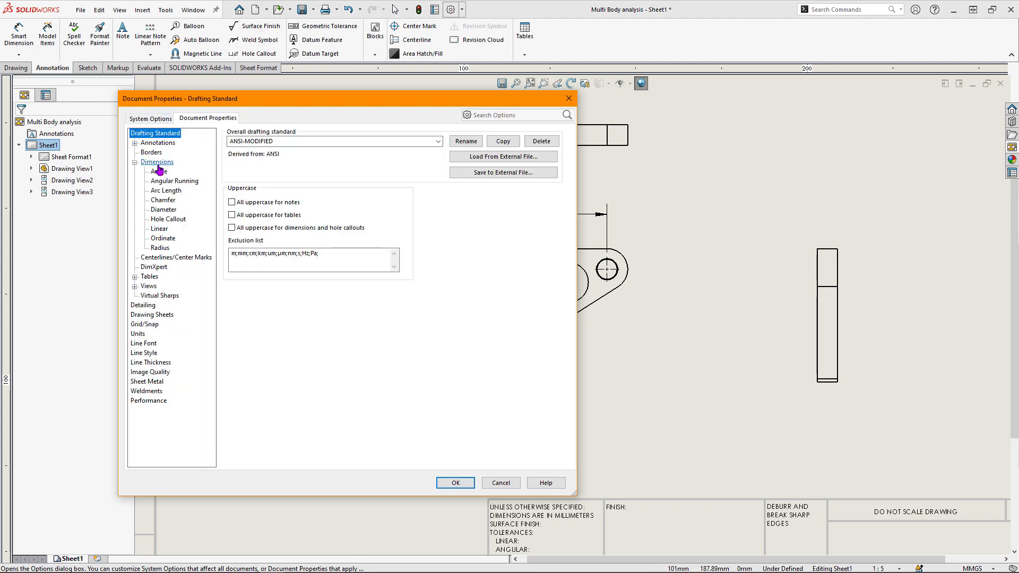
left_click(135, 163)
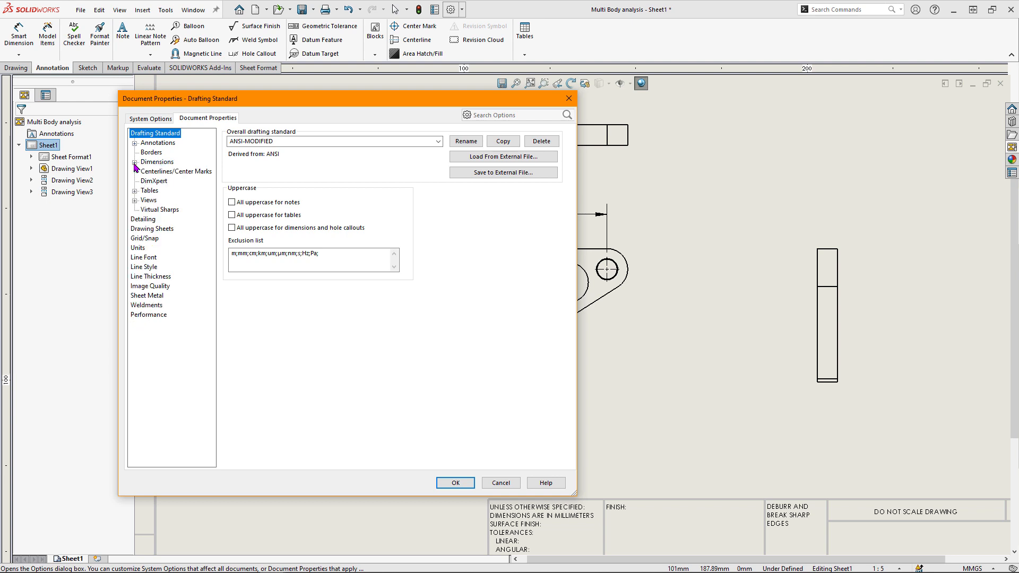
left_click(135, 163)
left_click(135, 163)
left_click(135, 162)
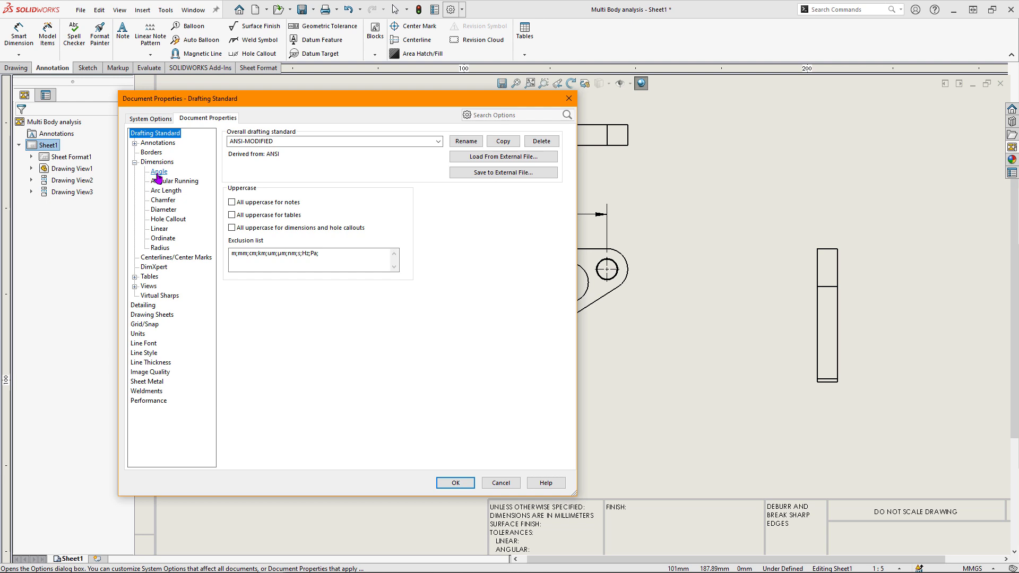
left_click(158, 172)
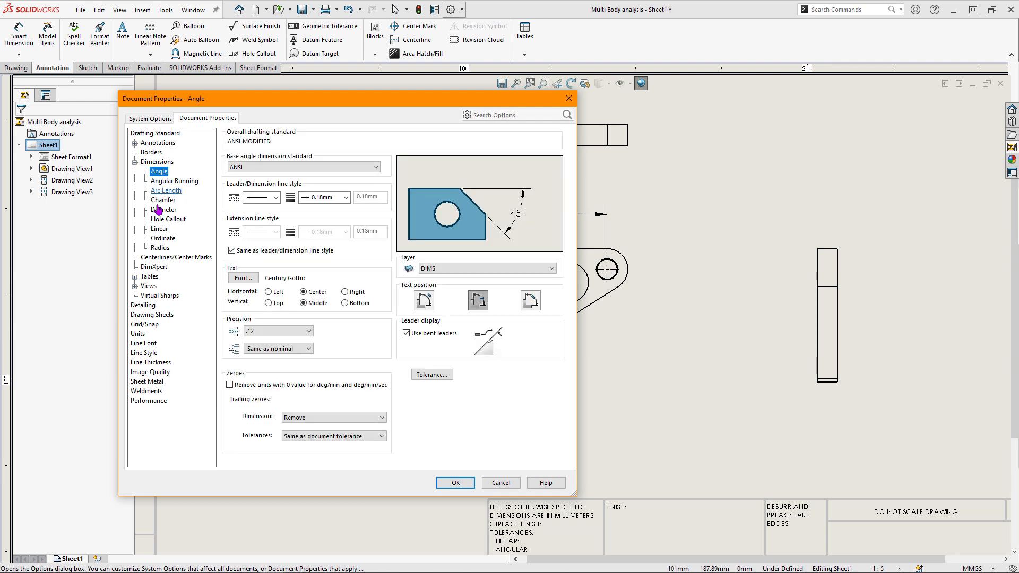
- Set the default layer of the Angle and Angular Running dimension types to -None-
left_click(484, 270)
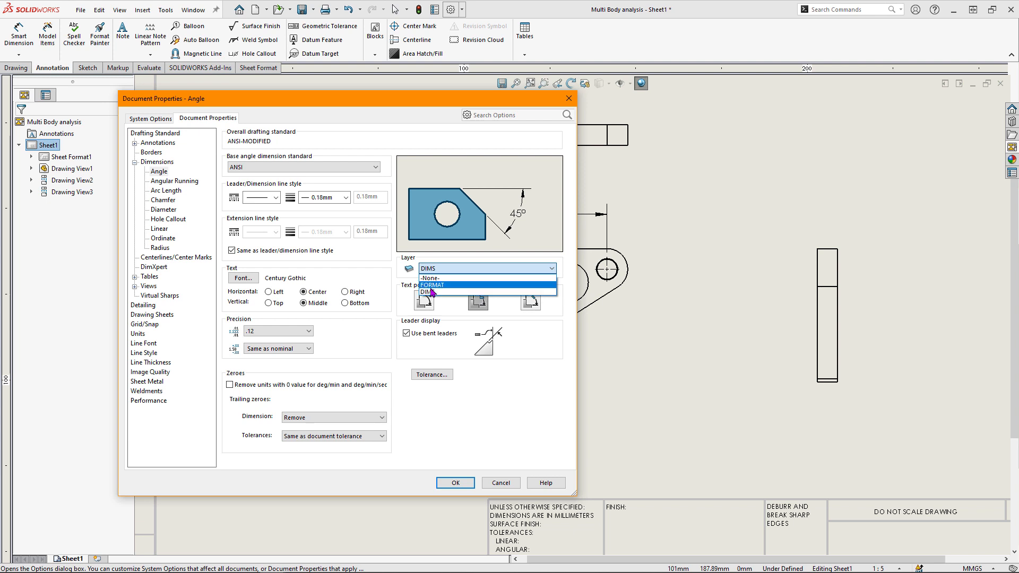
left_click(431, 278)
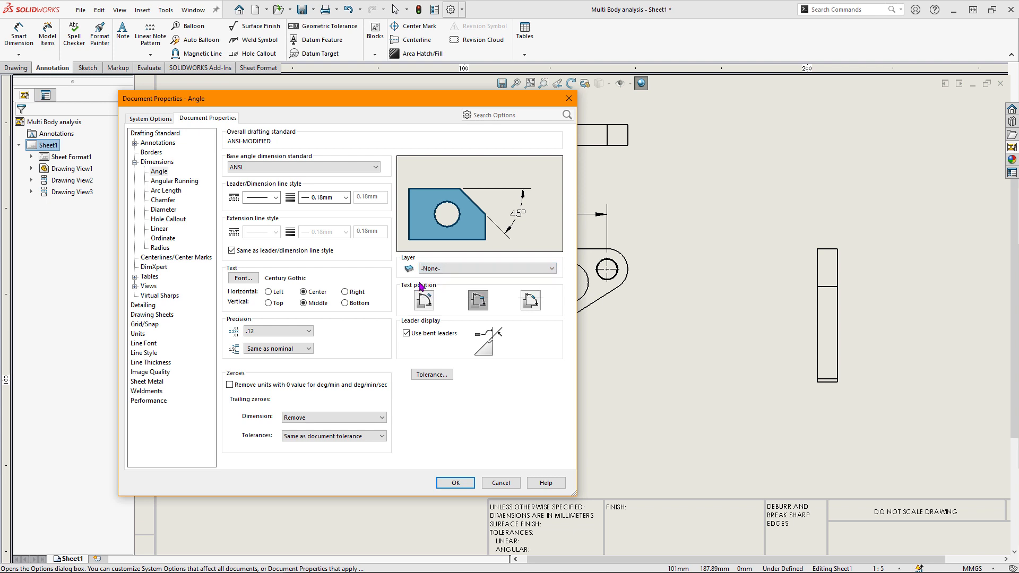
left_click(175, 181)
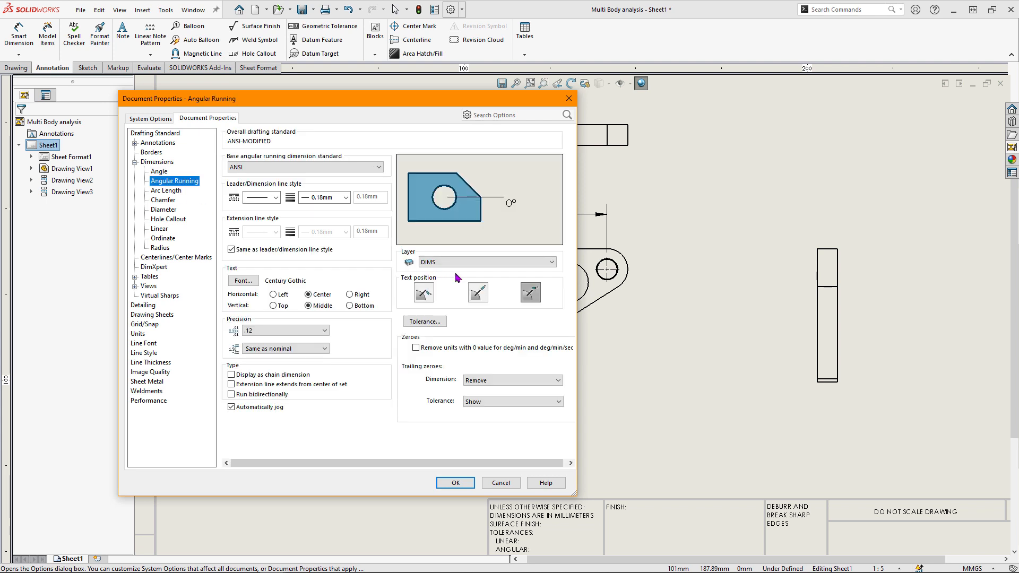
left_click(452, 262)
left_click(444, 272)
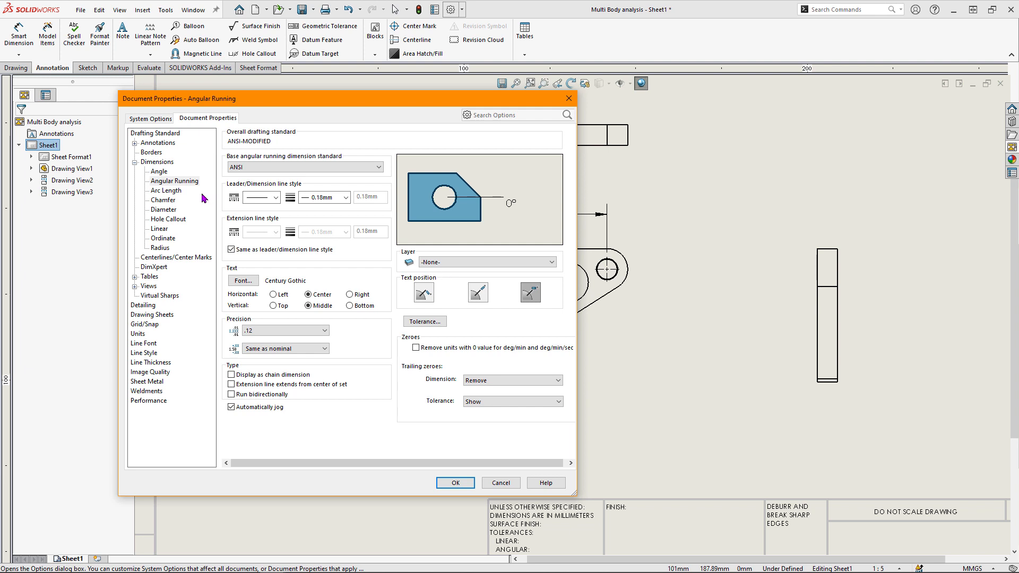
- Set the default layer of the Angular Running and Angle dimension types back to DIMS
left_click(450, 263)
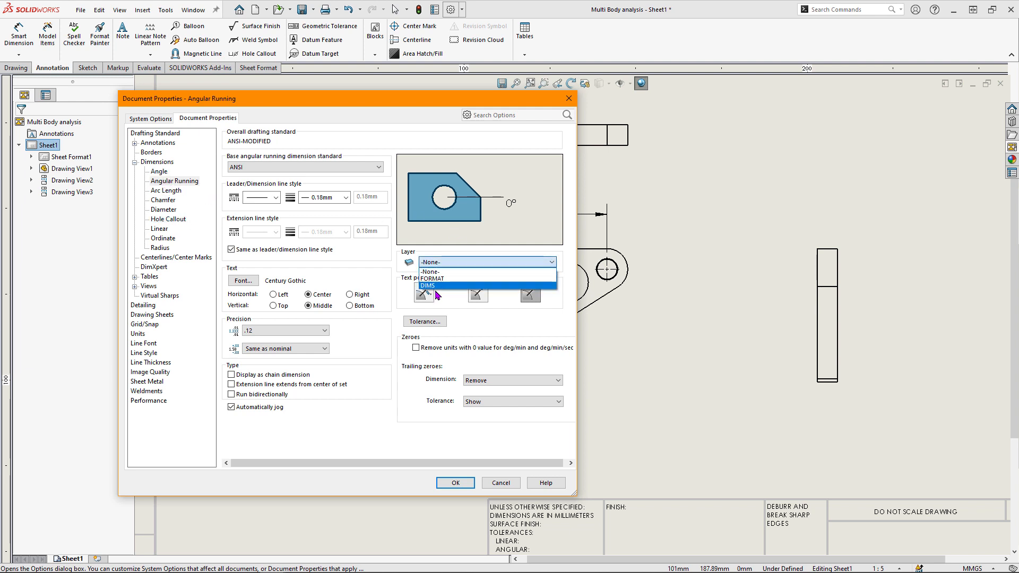
left_click(435, 286)
left_click(160, 172)
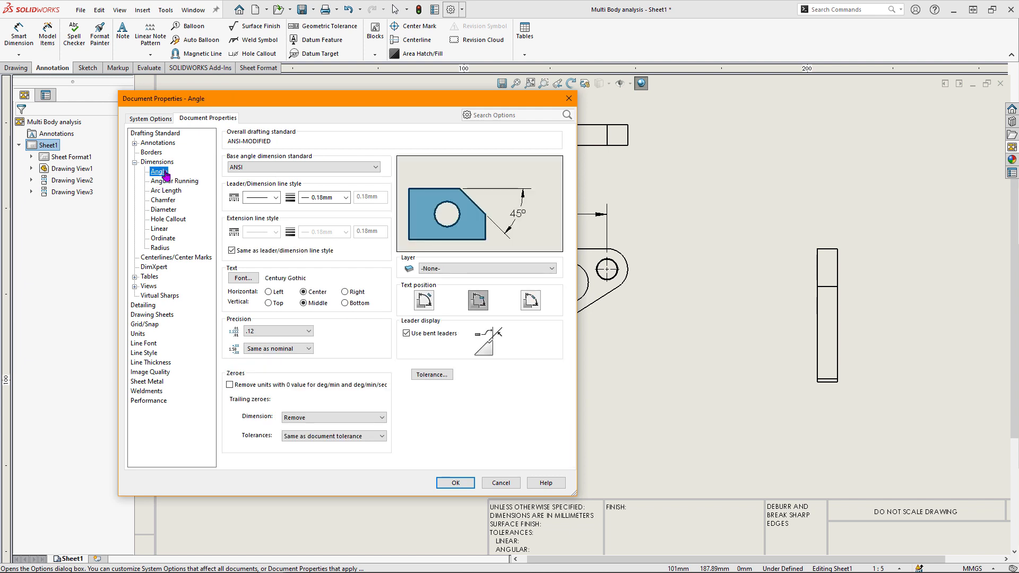
left_click(464, 269)
left_click(434, 296)
- Check the layer setting of each dimension type from Arc Length through Radius, return to Drafting Standard, and accept the document properties
left_click(167, 192)
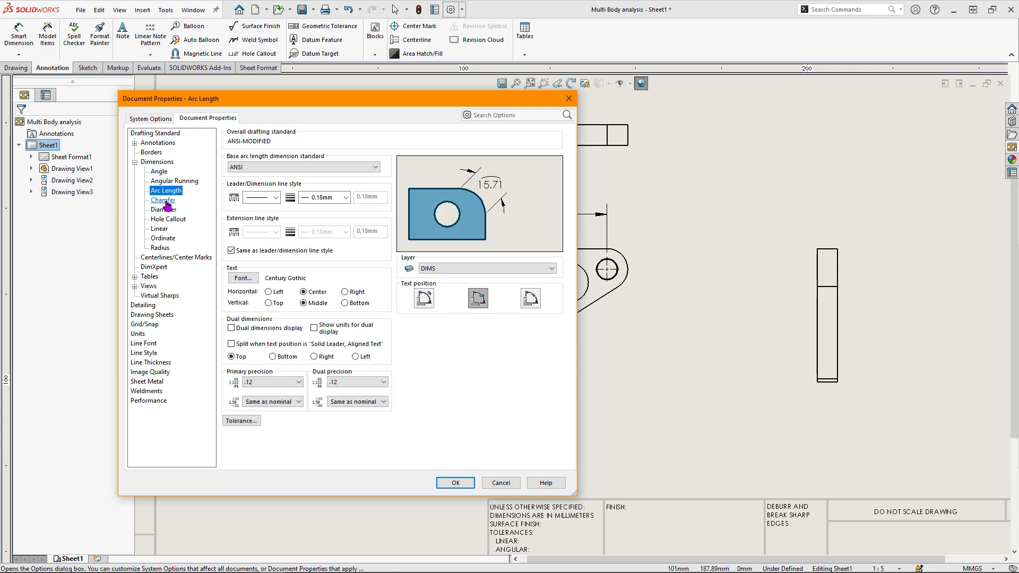
left_click(164, 202)
left_click(163, 211)
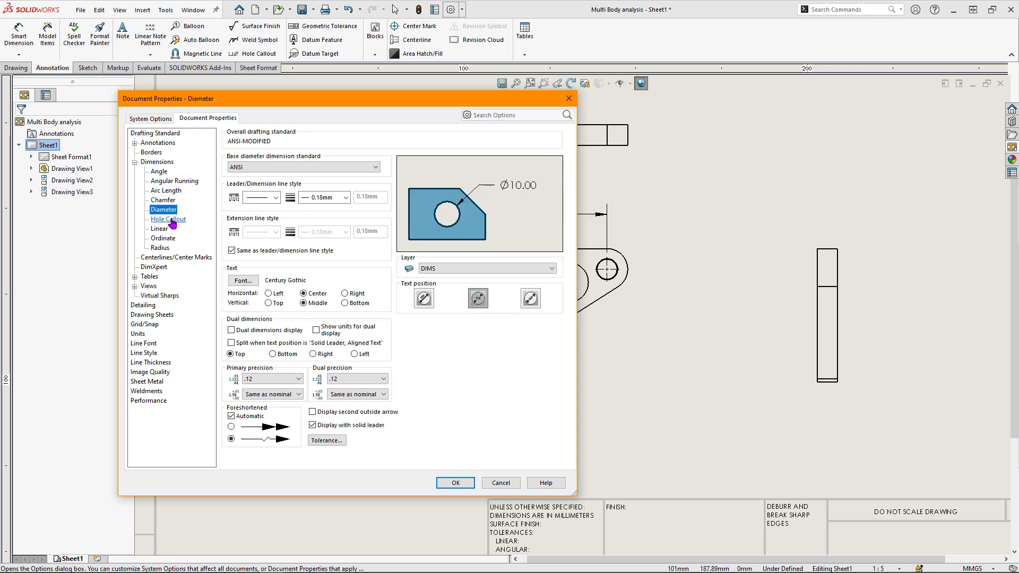
left_click(170, 220)
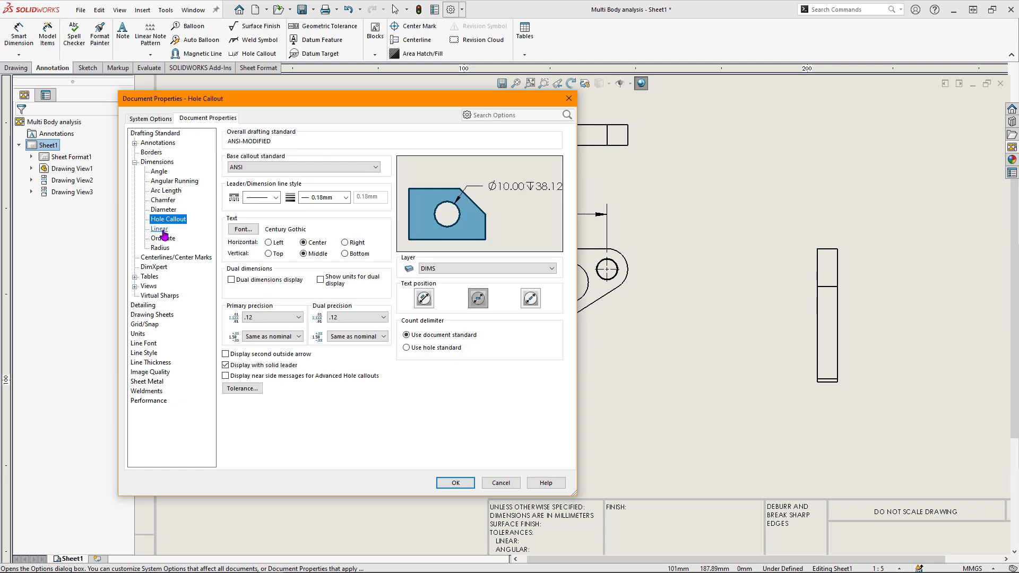
left_click(160, 228)
left_click(163, 238)
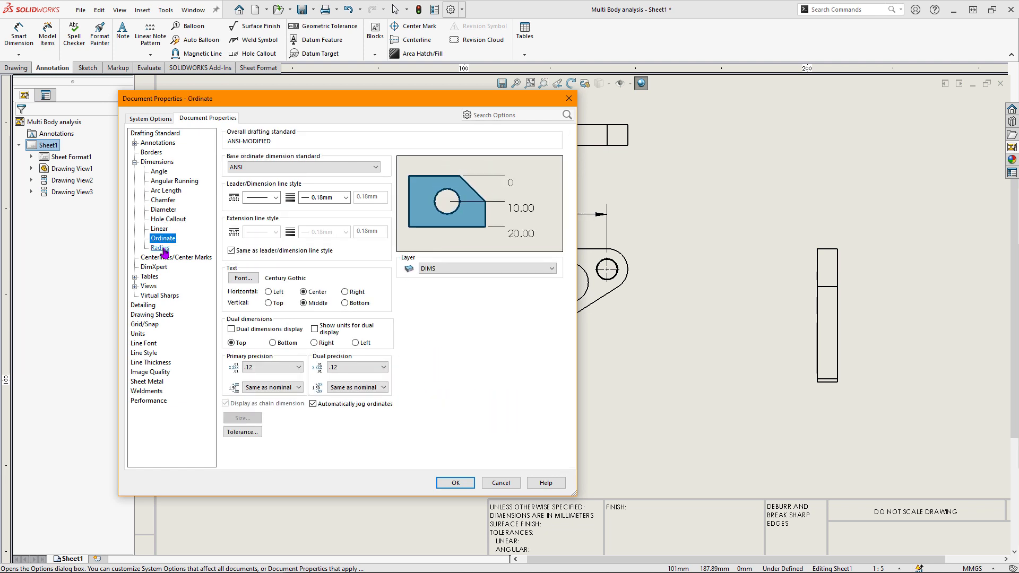
left_click(160, 247)
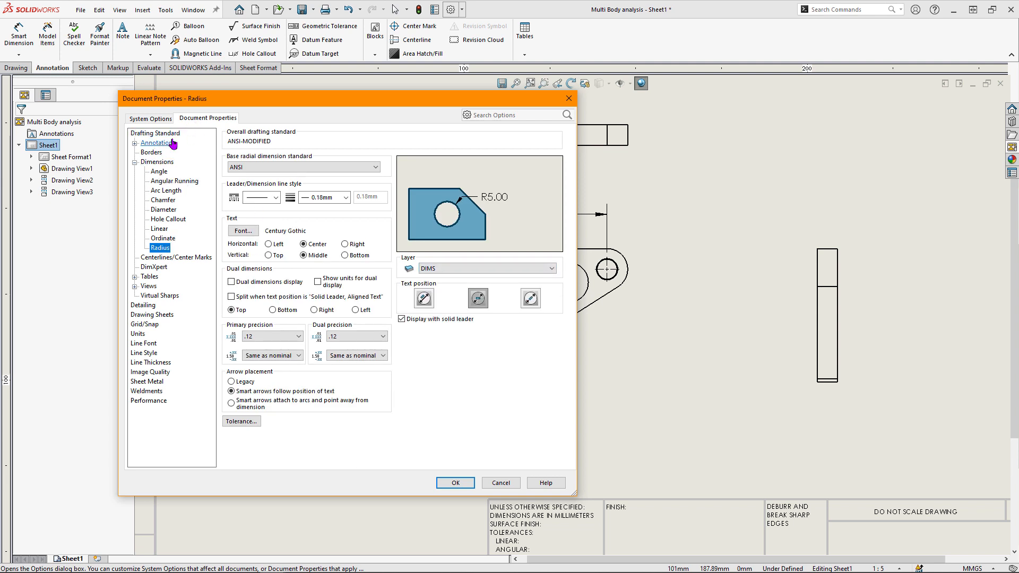
left_click(156, 134)
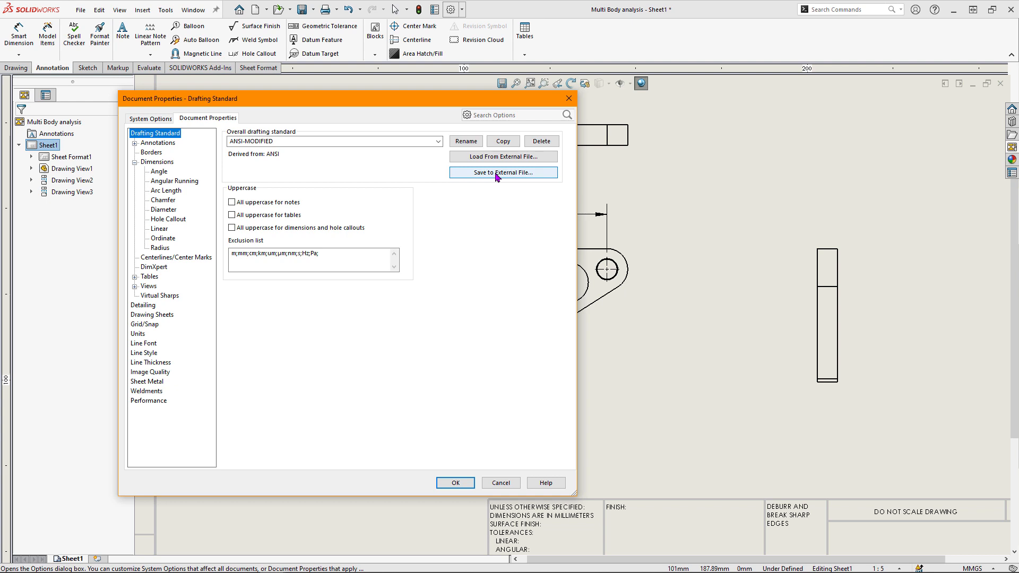
left_click(455, 483)
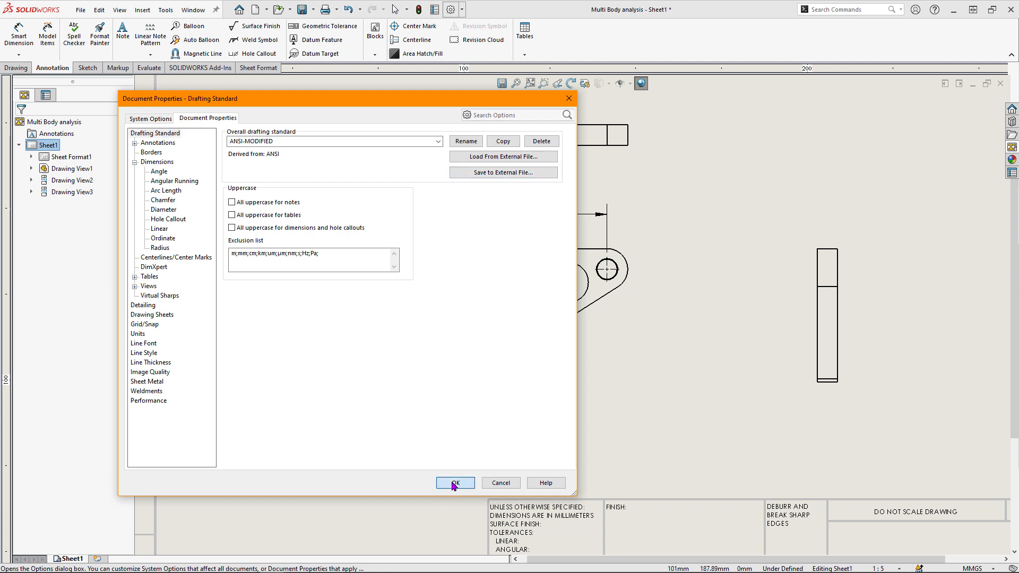
- Add a vertical Smart Dimension between the upper-right hole and the bottom hole of the front view, placed beside the part
left_click(20, 37)
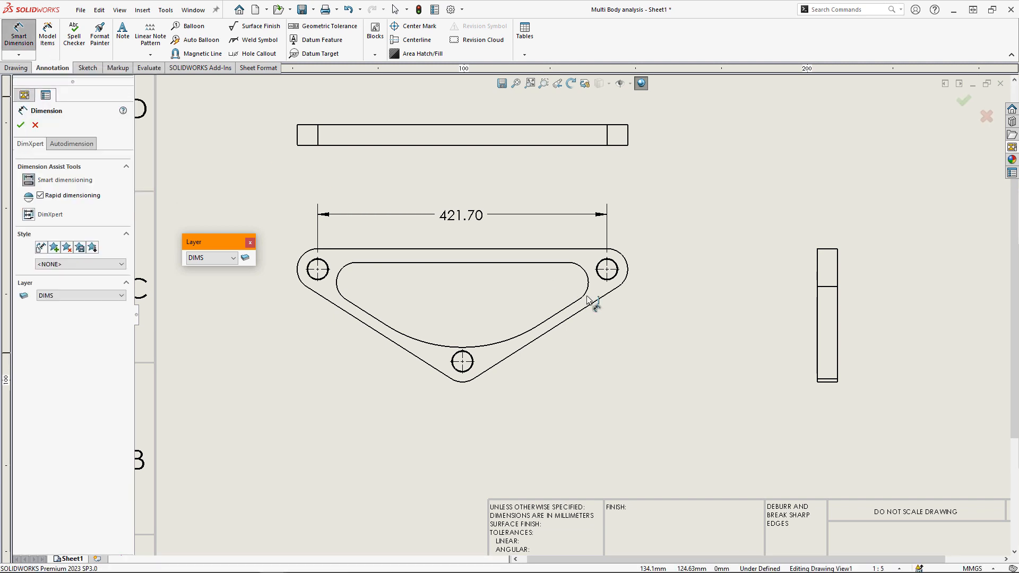
left_click(617, 271)
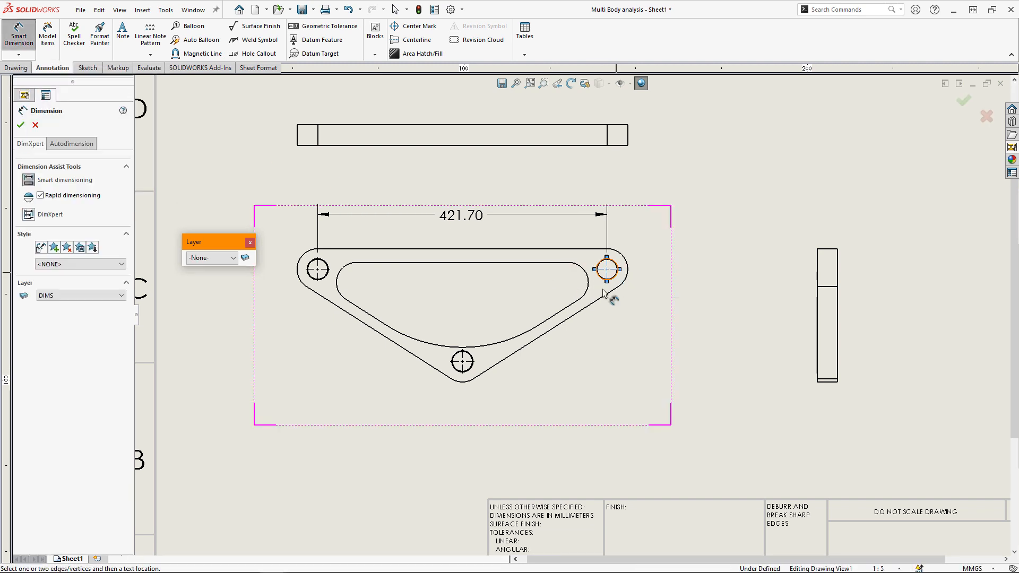
left_click(474, 364)
left_click(648, 313)
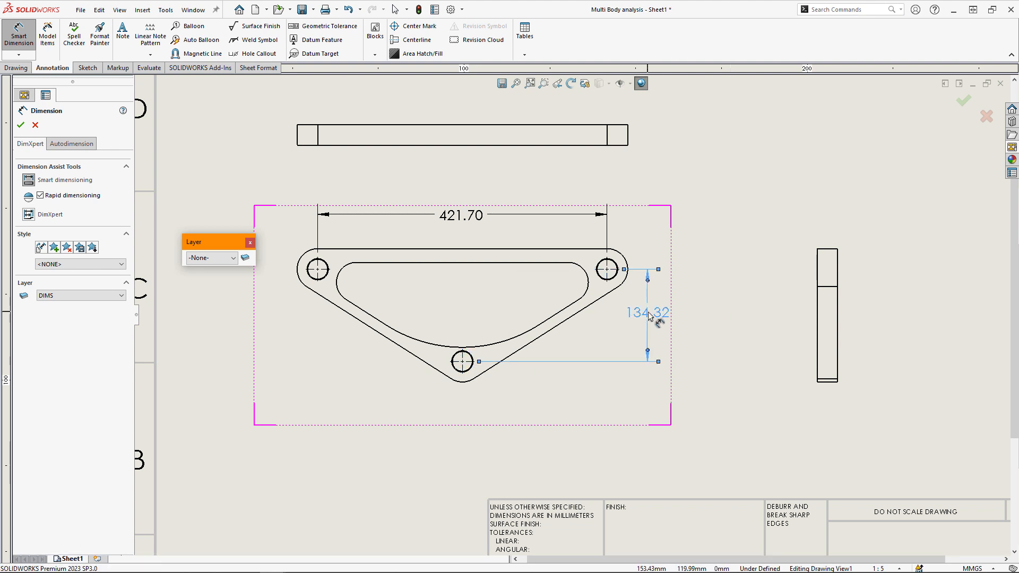
- Dimension the width of the side view across its top edge, placing the text above and to the right of the view
left_click(827, 249)
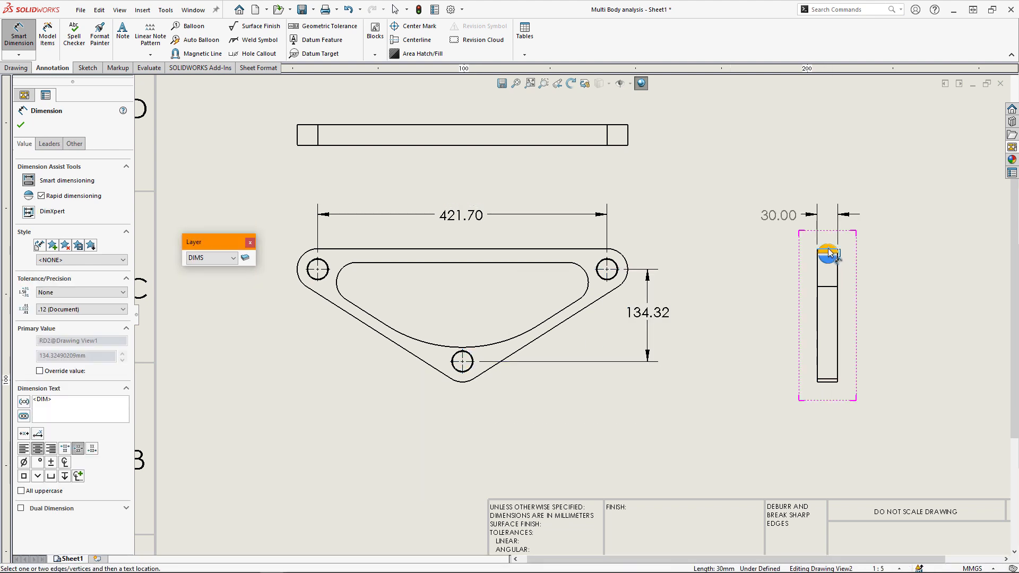
left_click(891, 211)
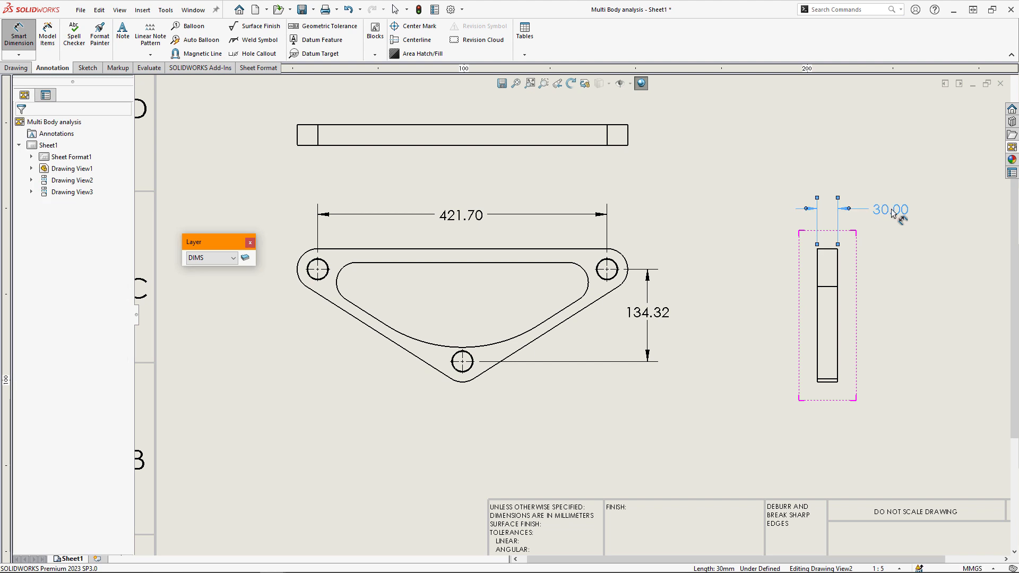
left_click(704, 208)
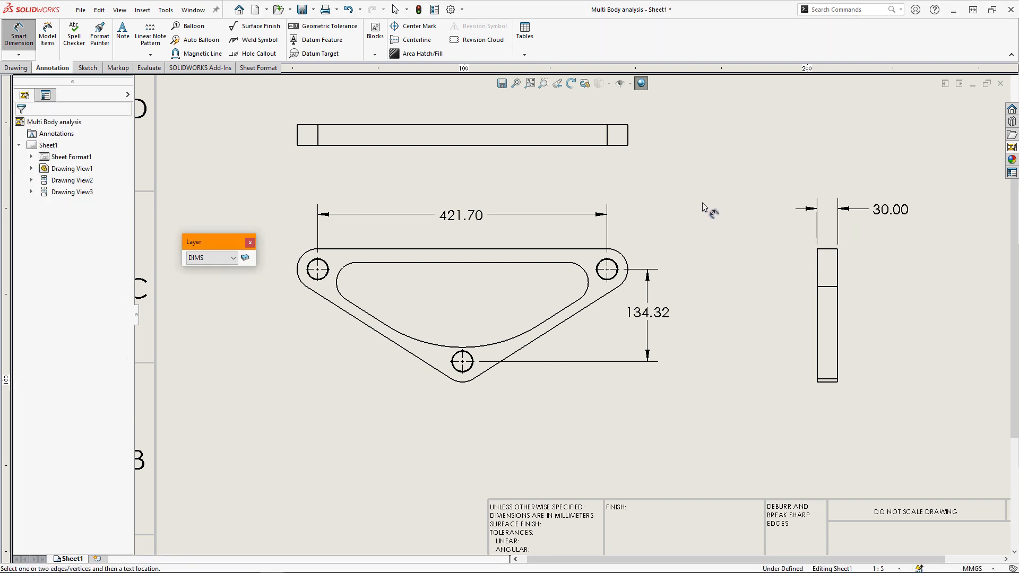
- Dimension the long middle segment of the top view's upper edge, placing the dimension above the view
left_click(450, 128)
left_click(461, 105)
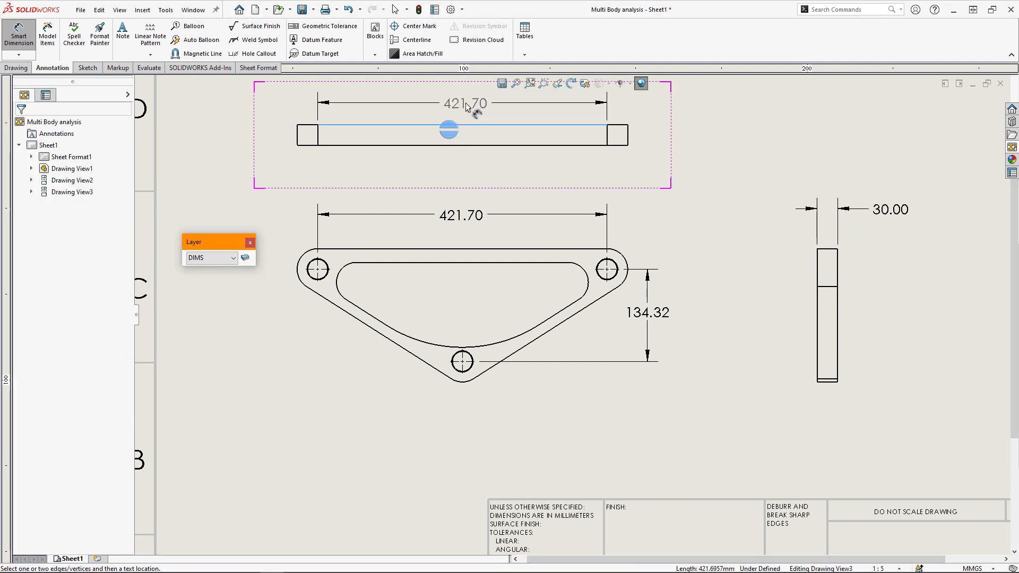
left_click(739, 141)
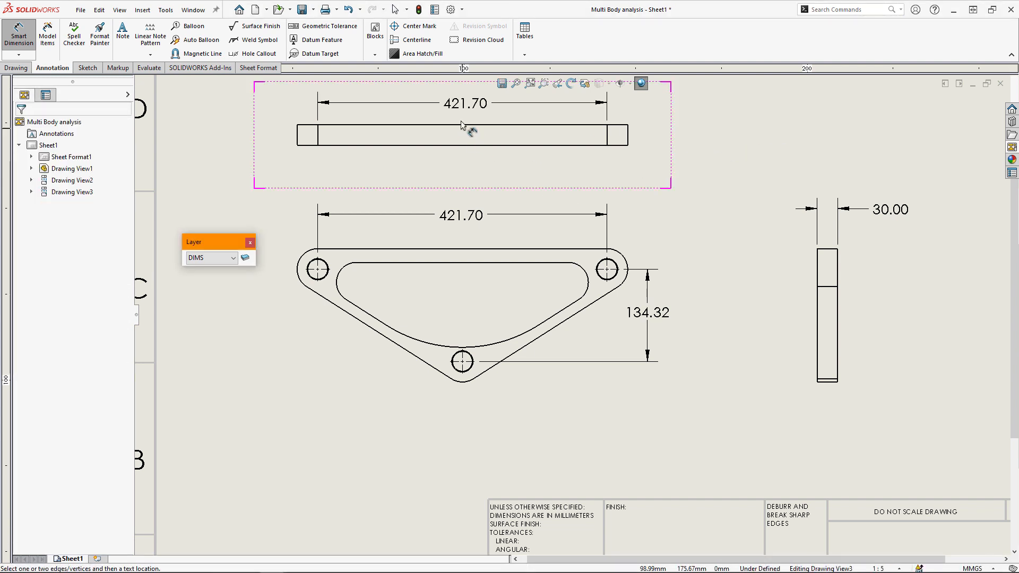